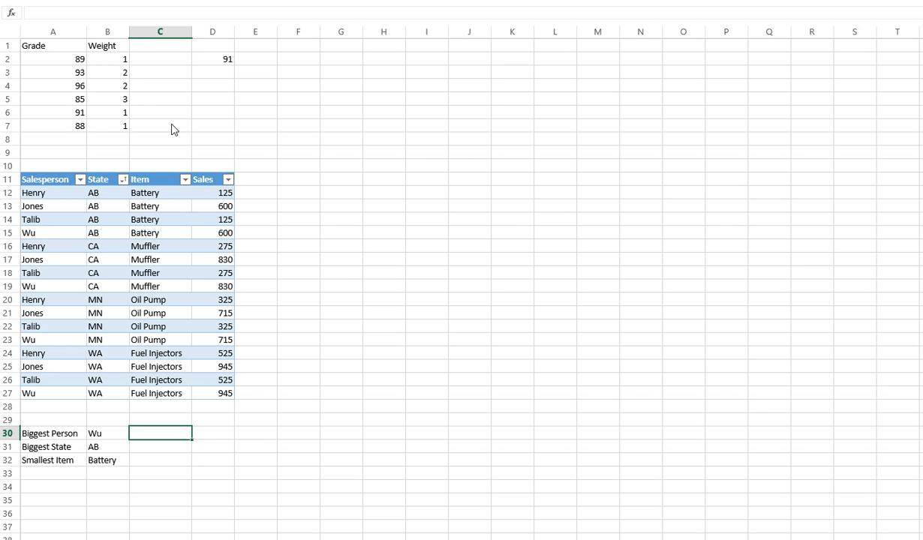
# Replace the content of cell D2 with =MAXIFS(A2:A7,B2:B7,1) to find the highest grade with weight 1
pyautogui.click(209, 60)
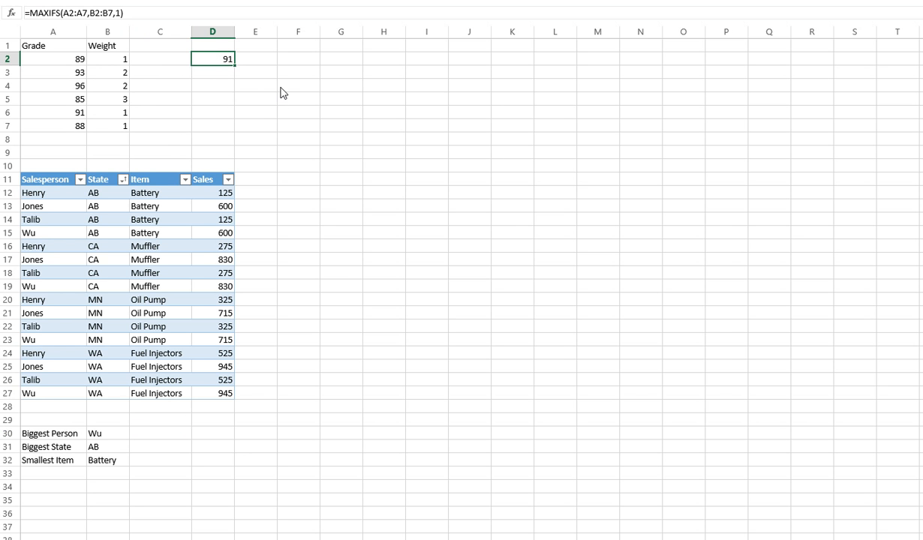
pyautogui.press('BackSpace')
pyautogui.write('=')
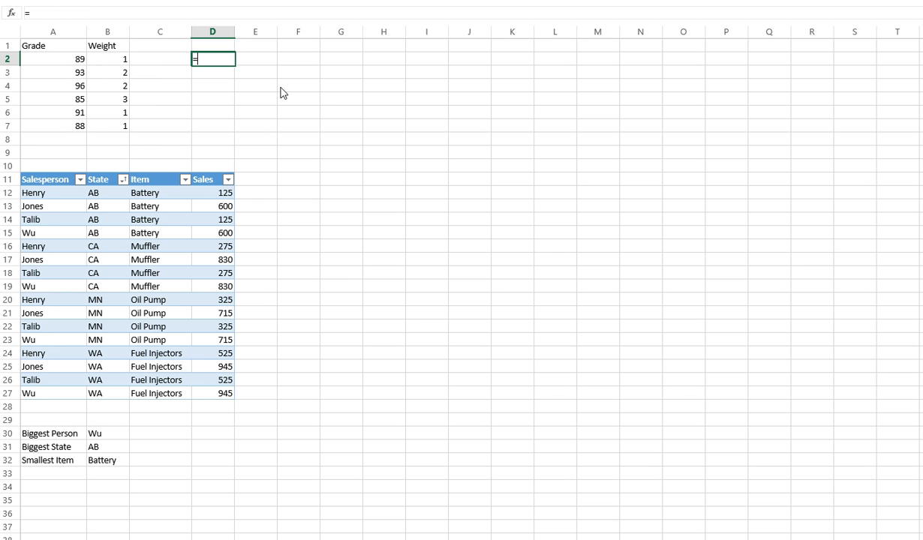
pyautogui.write('MAXIF')
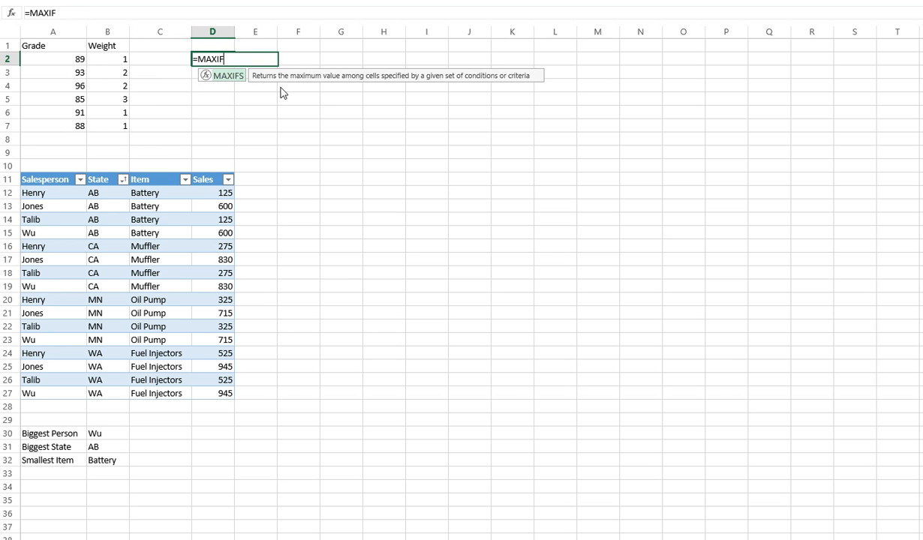
pyautogui.write('S(')
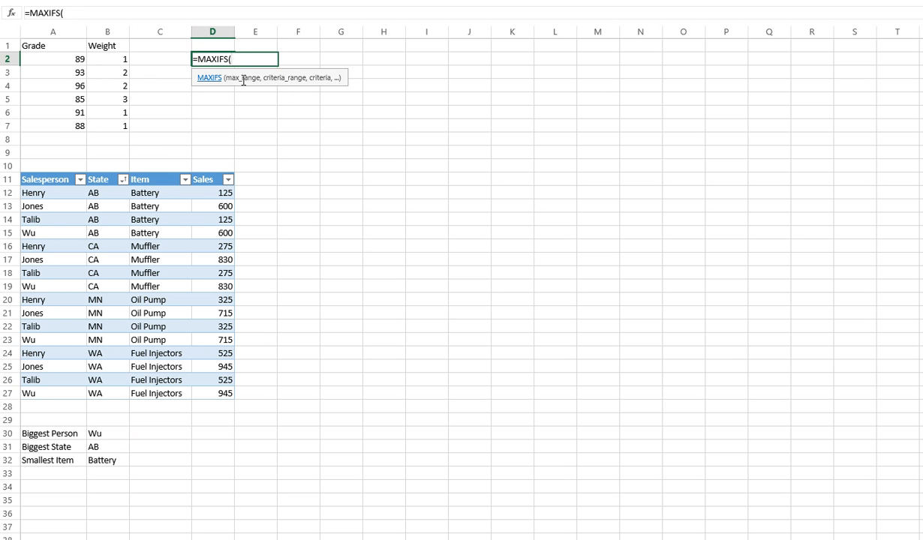
pyautogui.click(71, 60)
pyautogui.moveTo(69, 73); pyautogui.dragTo(60, 131)
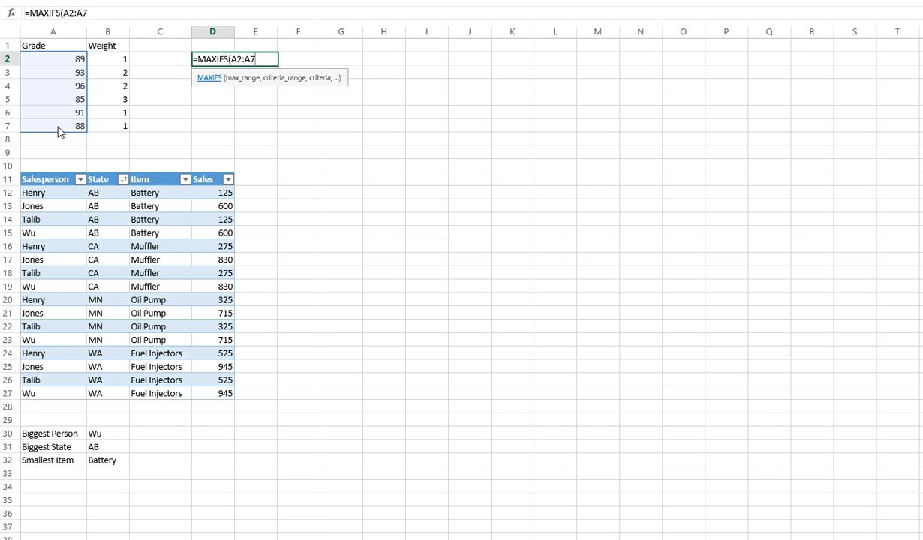
pyautogui.write(',')
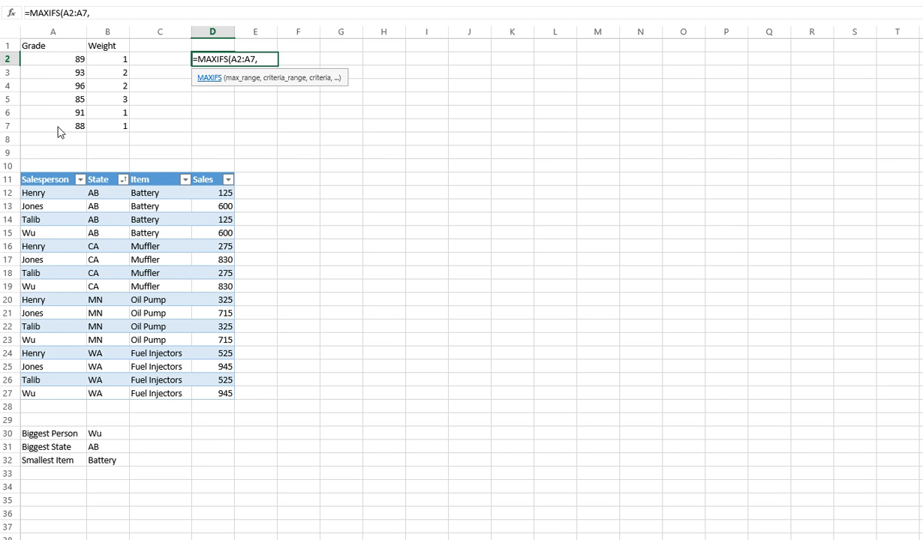
pyautogui.moveTo(114, 60); pyautogui.dragTo(106, 129)
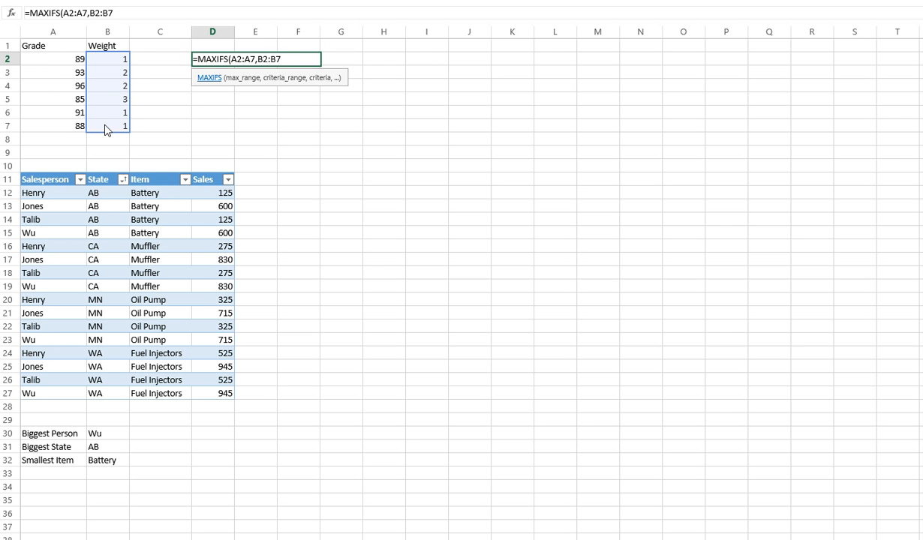
pyautogui.write(',')
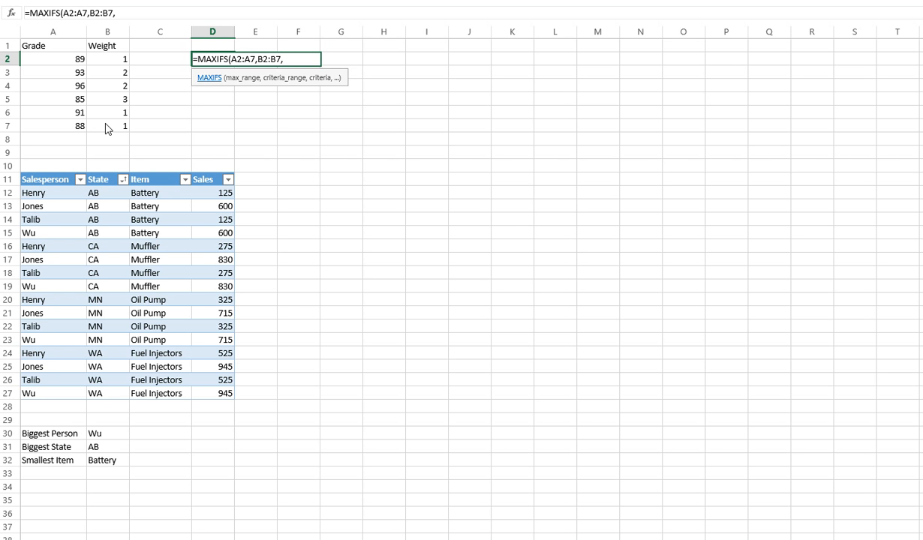
pyautogui.write('1)')
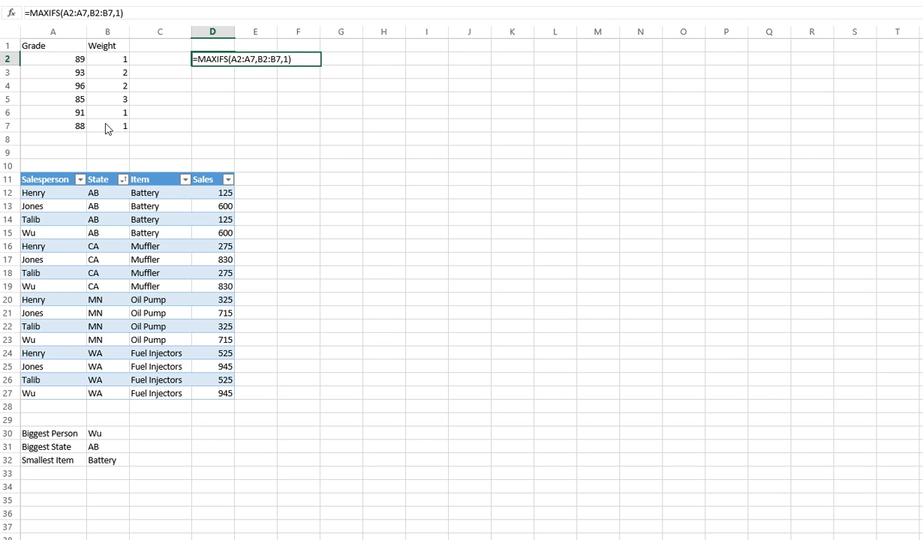
pyautogui.press('Return')
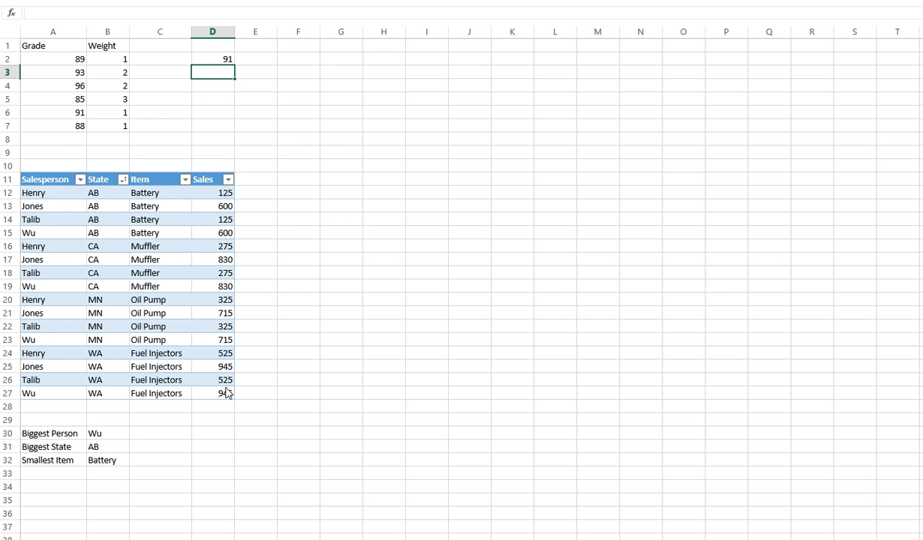
# Enter =MAXIFS(D12:D27,A12:A27,B30) in cell C30 to find the Biggest Person's highest sales value
pyautogui.click(112, 442)
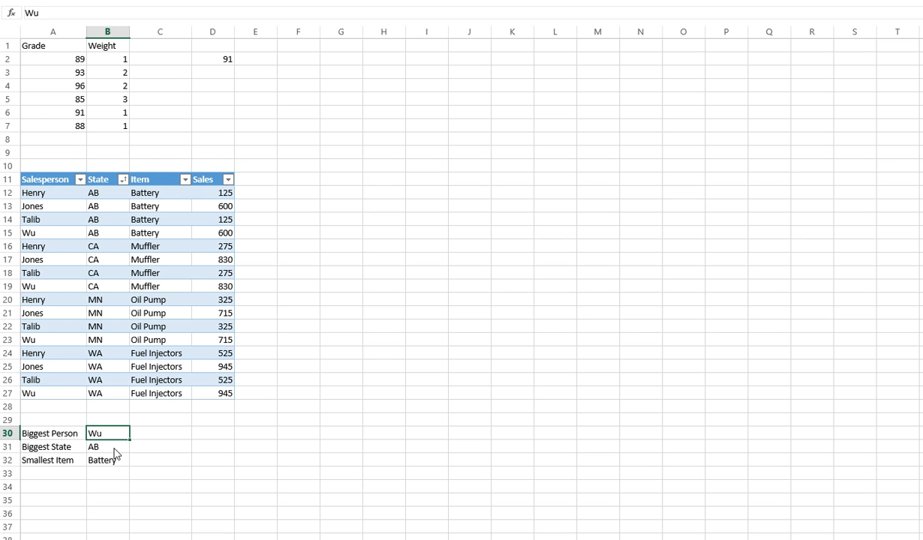
pyautogui.click(116, 450)
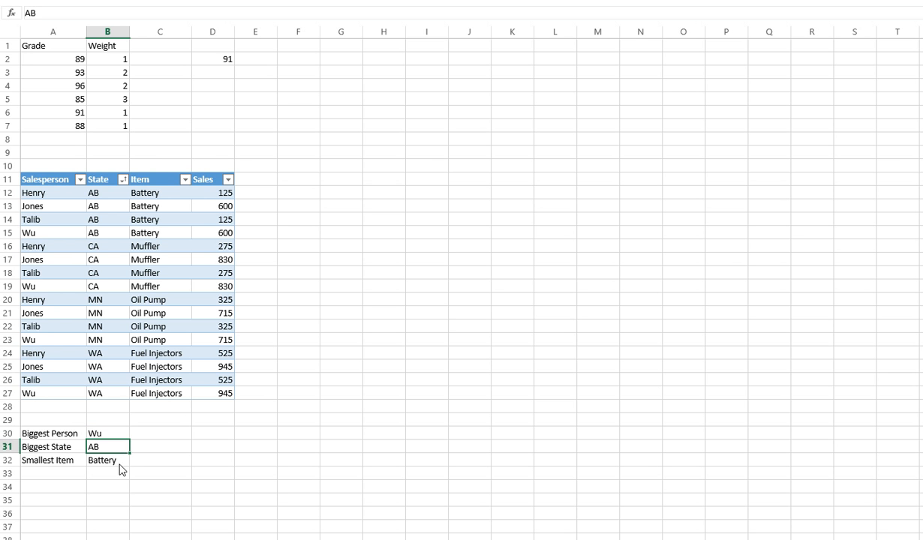
pyautogui.click(118, 465)
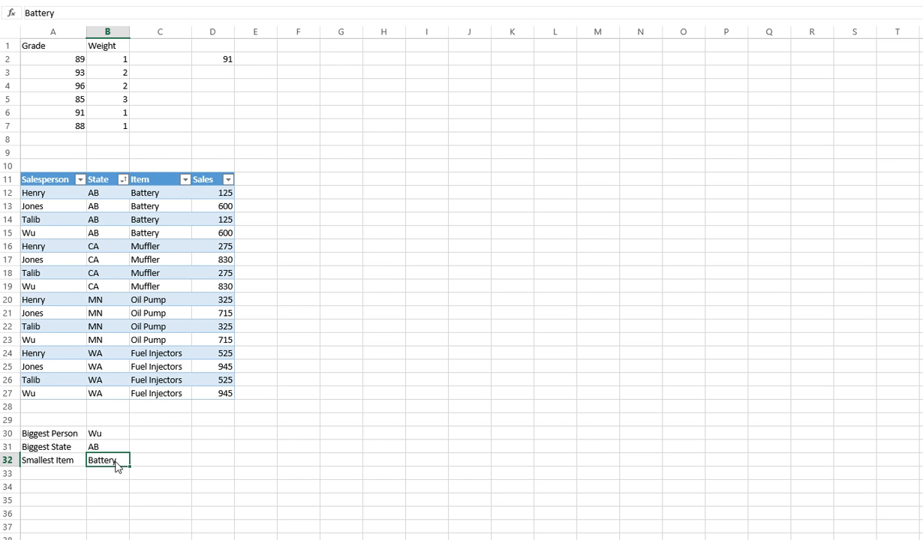
pyautogui.click(163, 435)
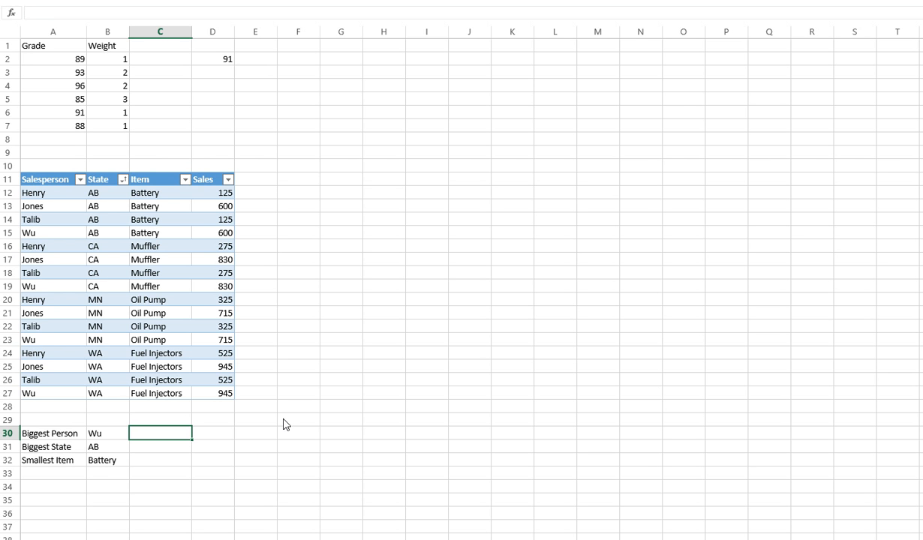
pyautogui.write('=')
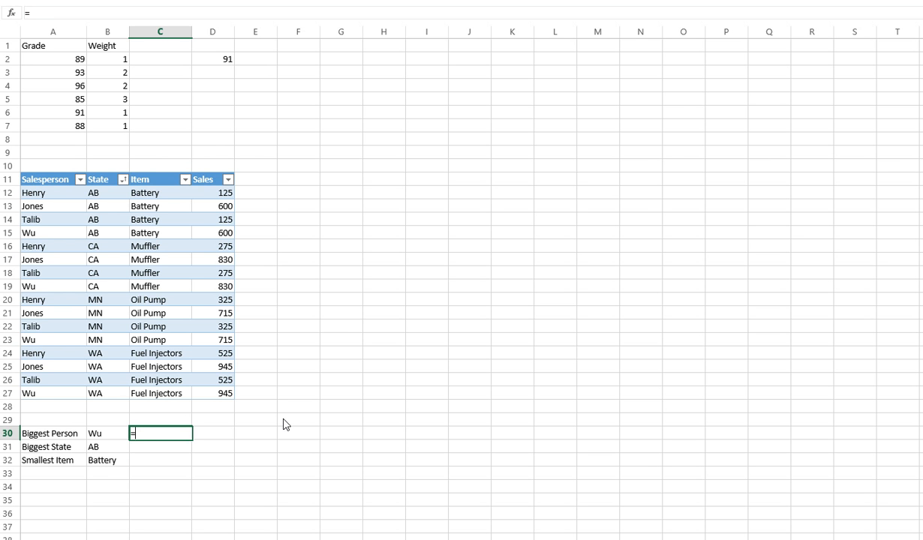
pyautogui.write('MAX')
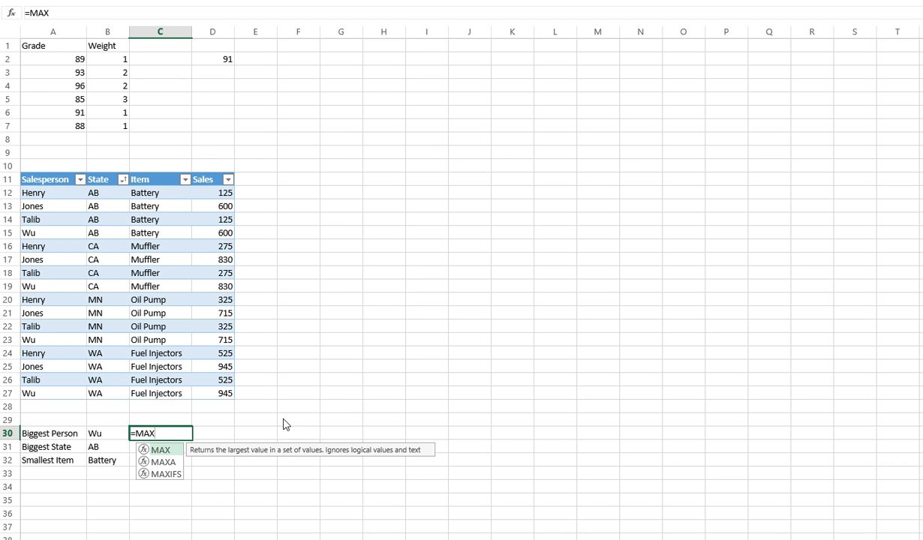
pyautogui.write('IFS(')
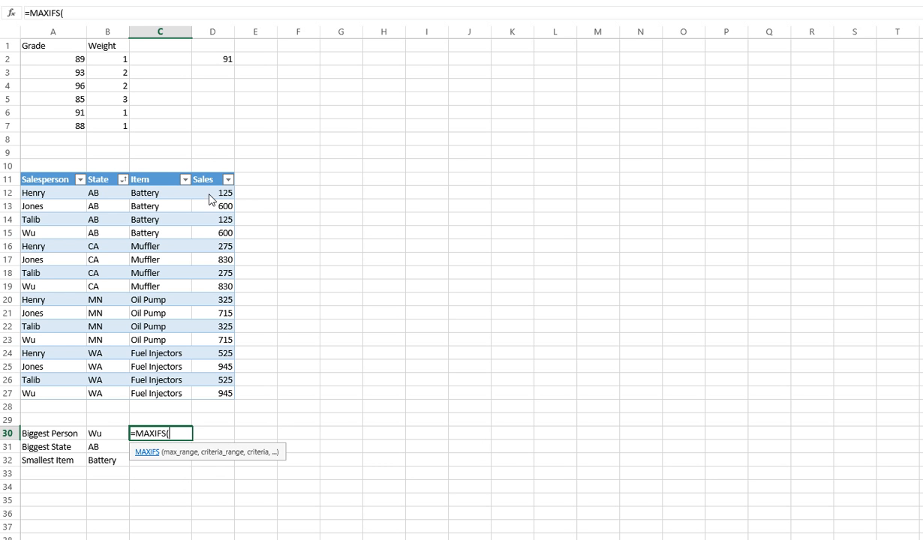
pyautogui.moveTo(211, 196); pyautogui.dragTo(209, 393)
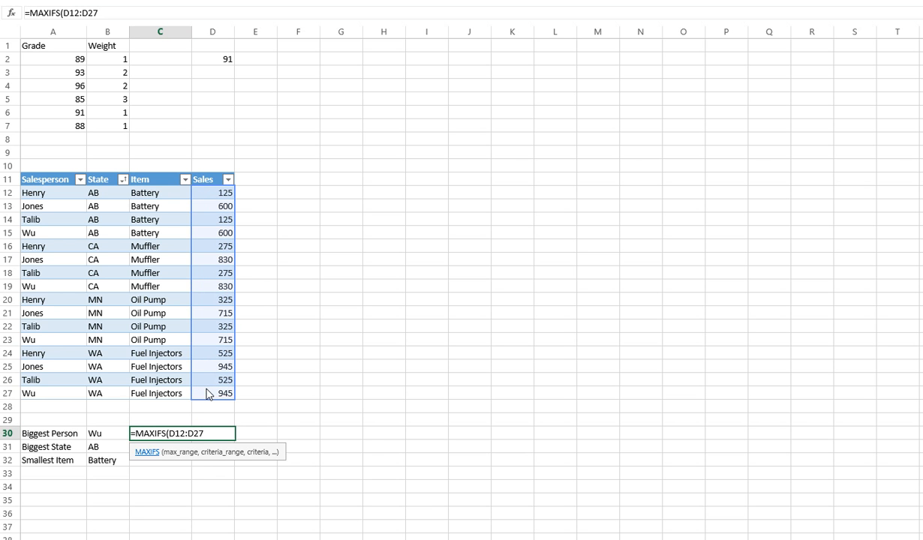
pyautogui.write(',')
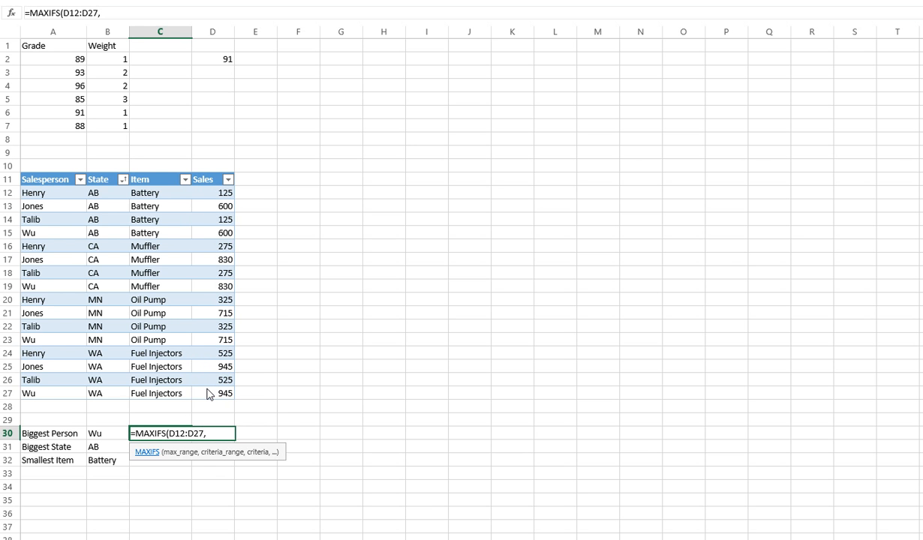
pyautogui.moveTo(52, 198); pyautogui.dragTo(51, 397)
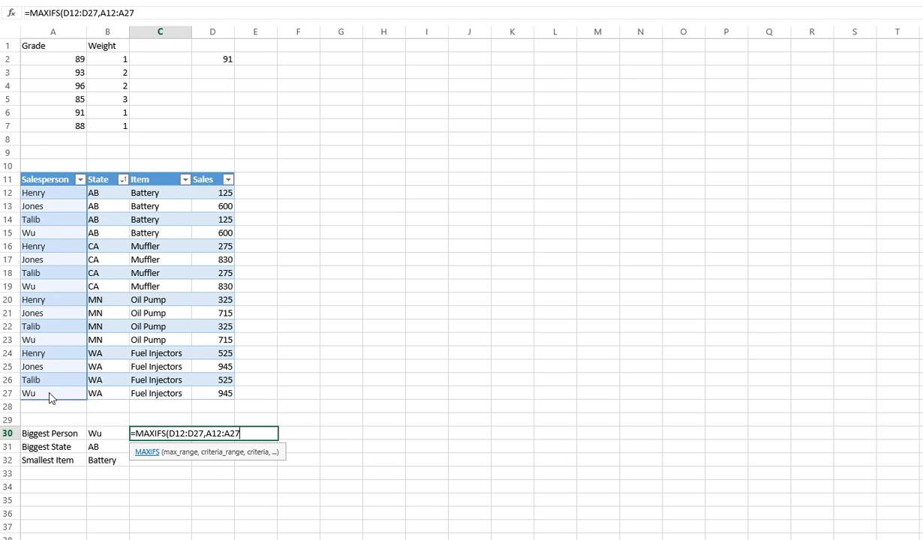
pyautogui.write(',')
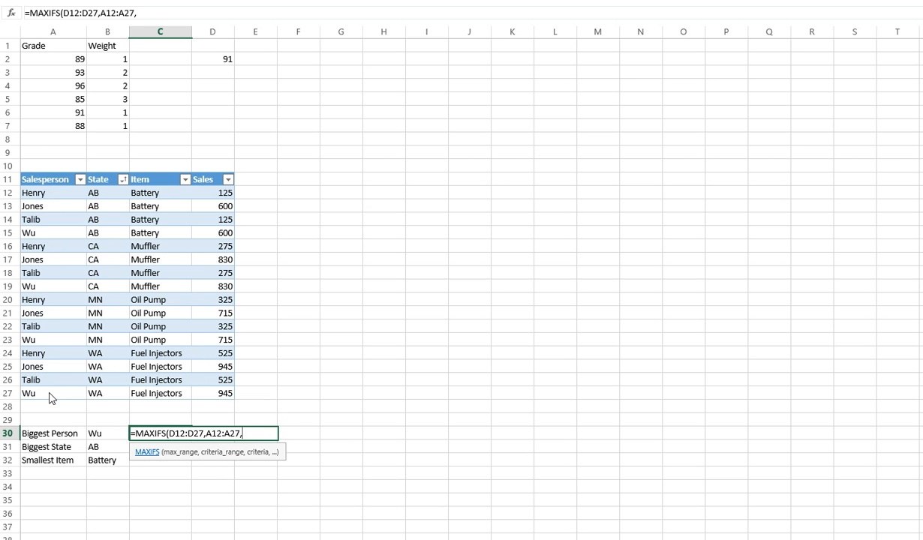
pyautogui.click(104, 438)
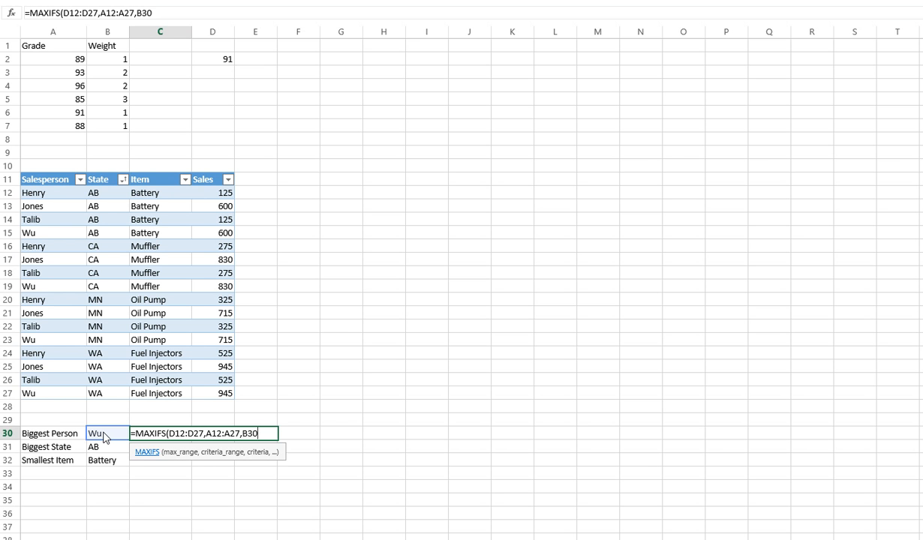
pyautogui.write(')')
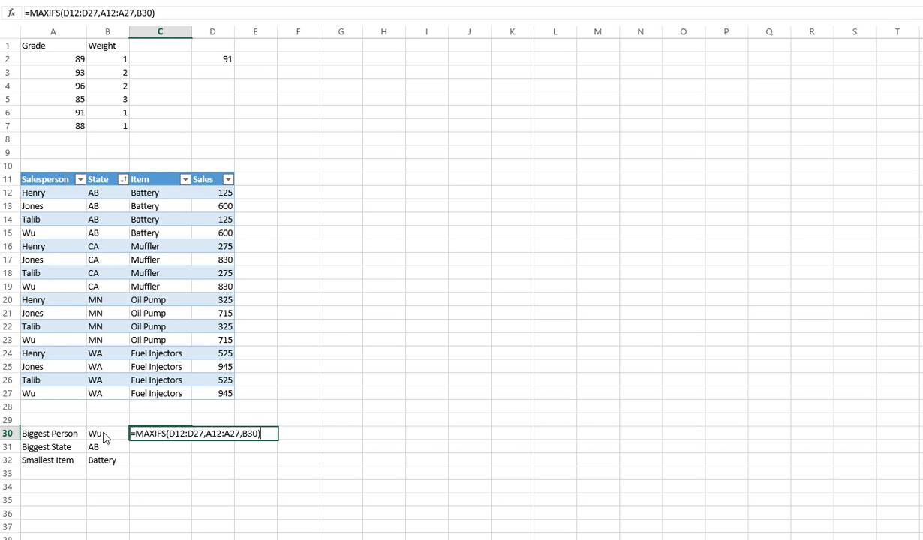
pyautogui.press('Return')
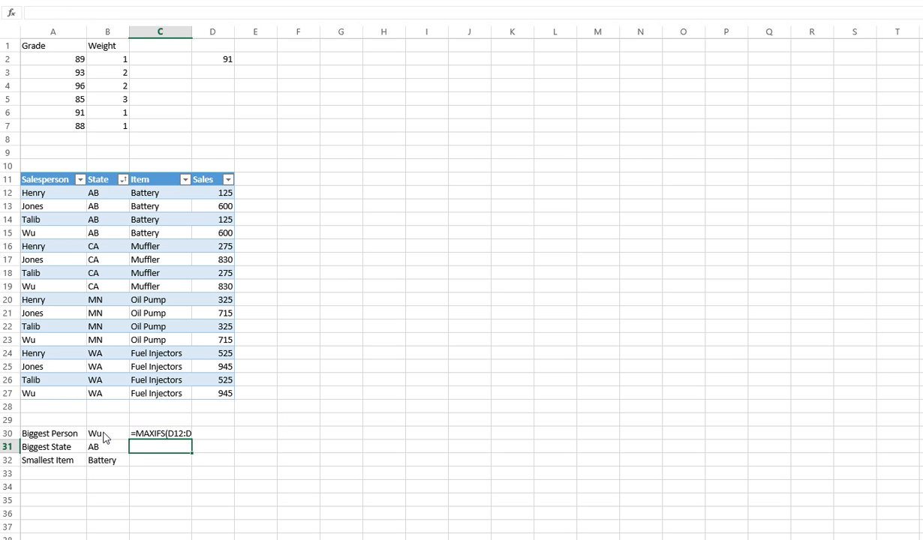
# Sort the sales table in ascending order by the Salesperson column
pyautogui.click(147, 436)
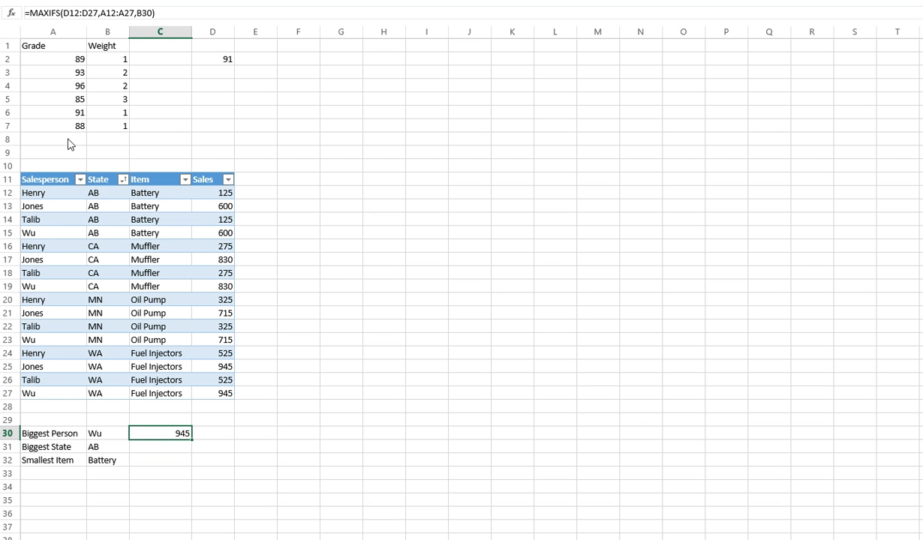
pyautogui.click(81, 180)
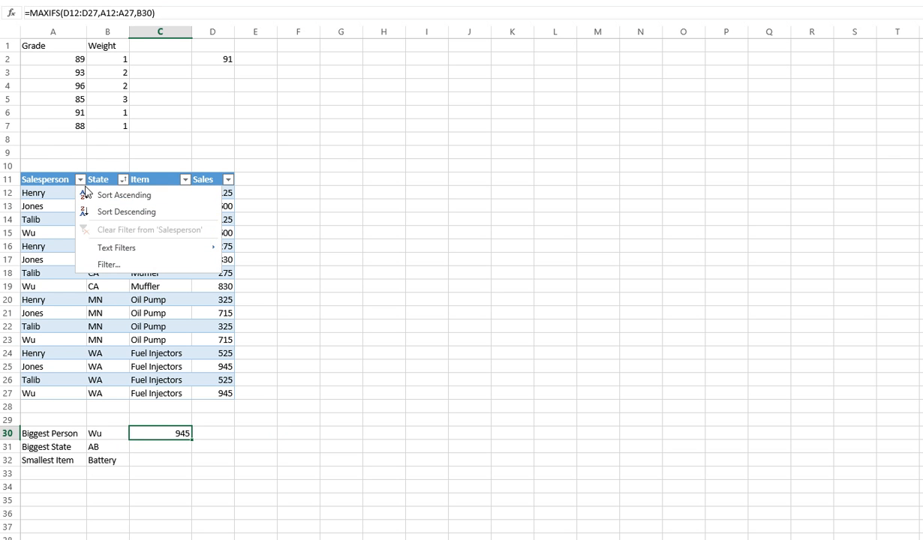
pyautogui.click(109, 196)
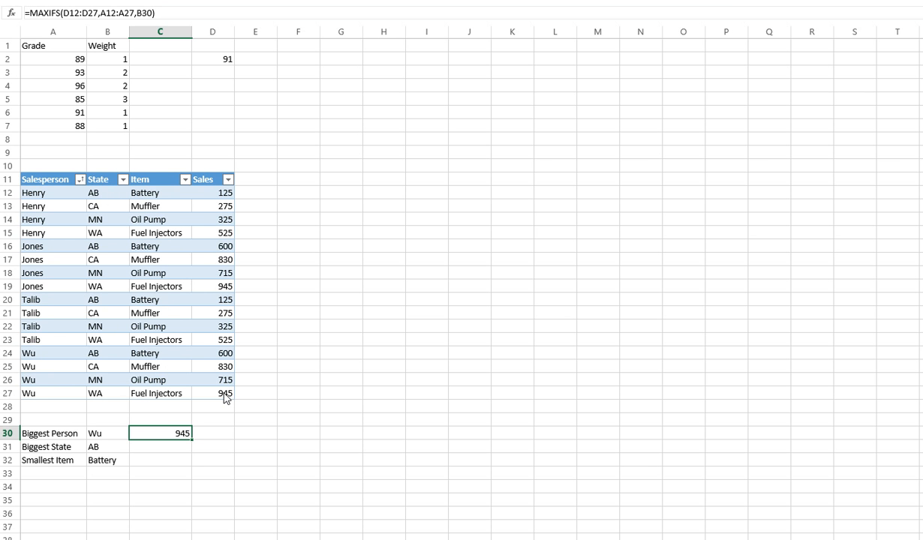
# Enter =MAXIFS(D12:D27,B12:B27,B31) in cell C31 to find the Biggest State's highest sales value
pyautogui.click(180, 452)
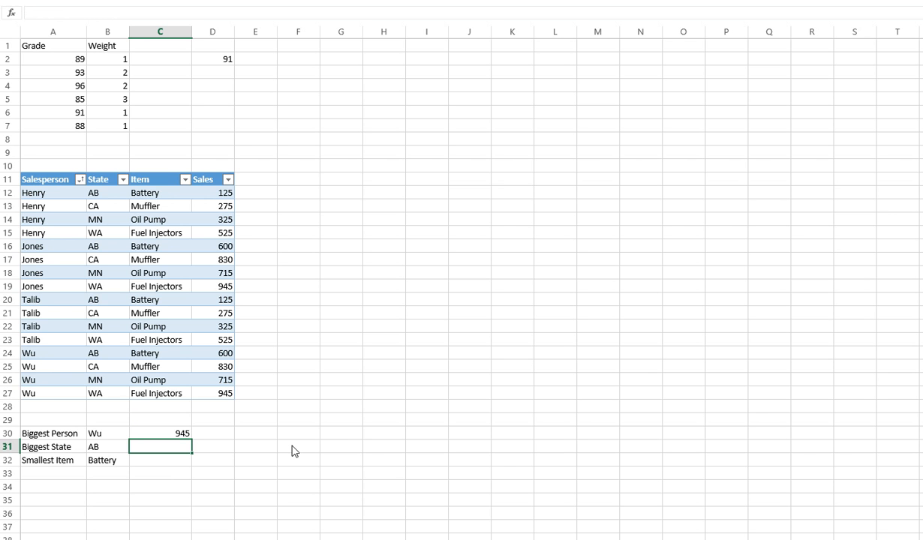
pyautogui.write('=MAXIFX')
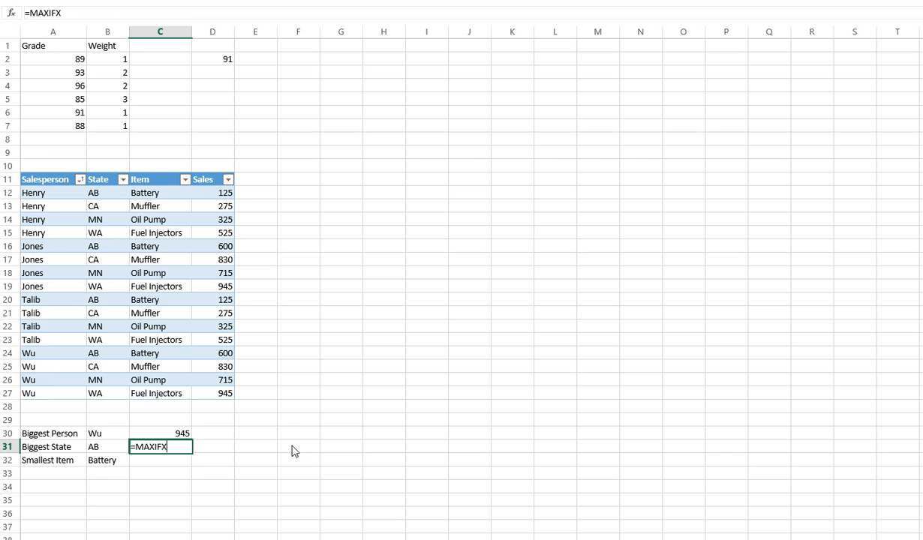
pyautogui.press('BackSpace')
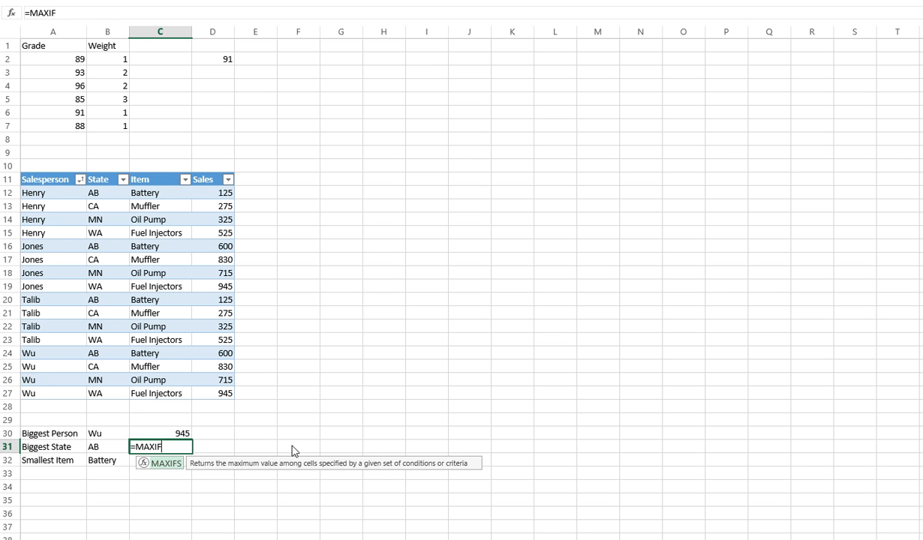
pyautogui.write('S(')
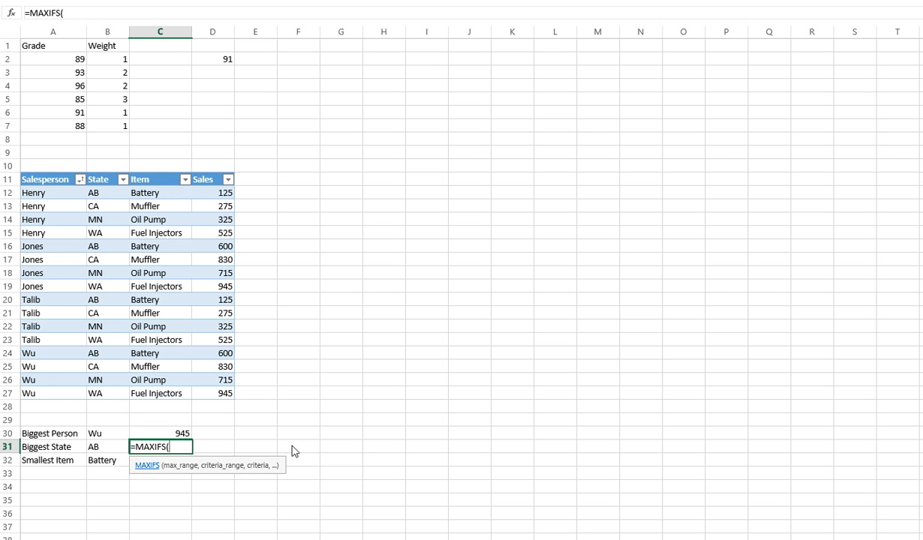
pyautogui.moveTo(211, 191); pyautogui.dragTo(210, 401)
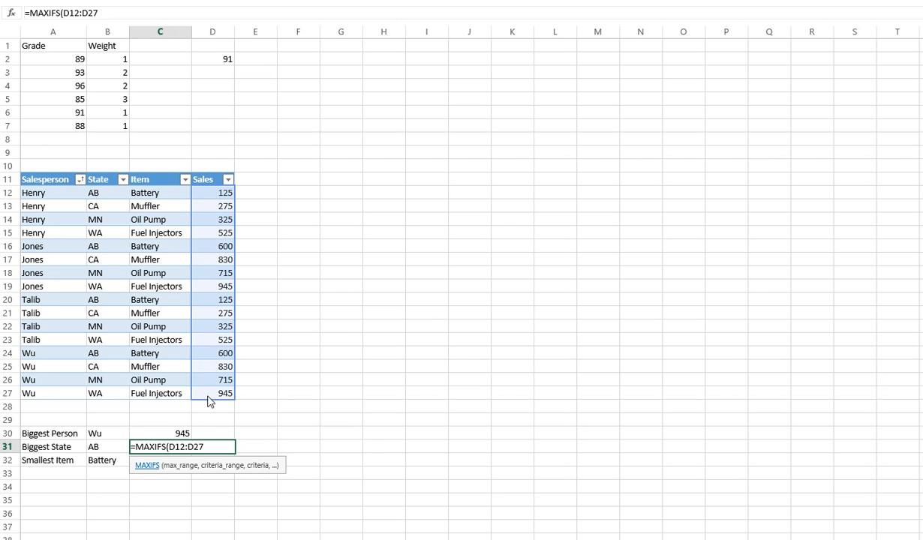
pyautogui.write(',')
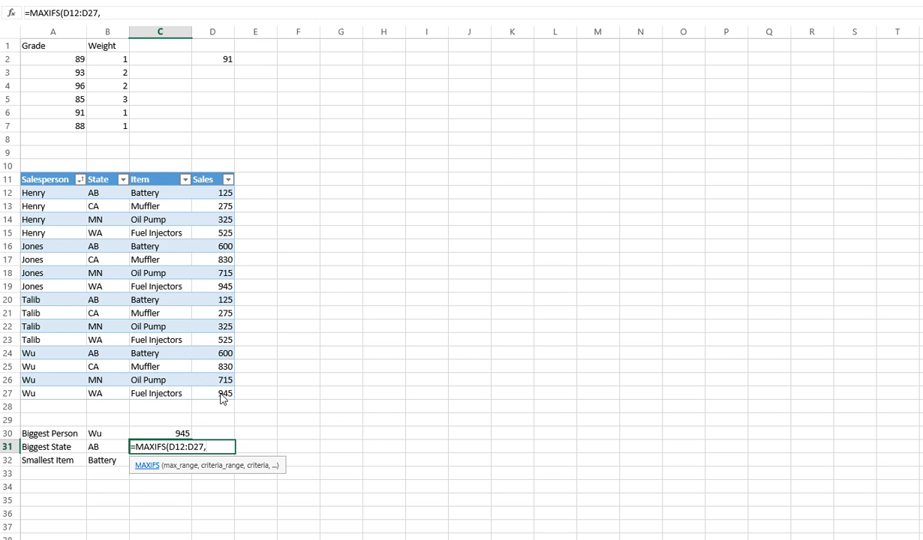
pyautogui.moveTo(107, 192); pyautogui.dragTo(112, 393)
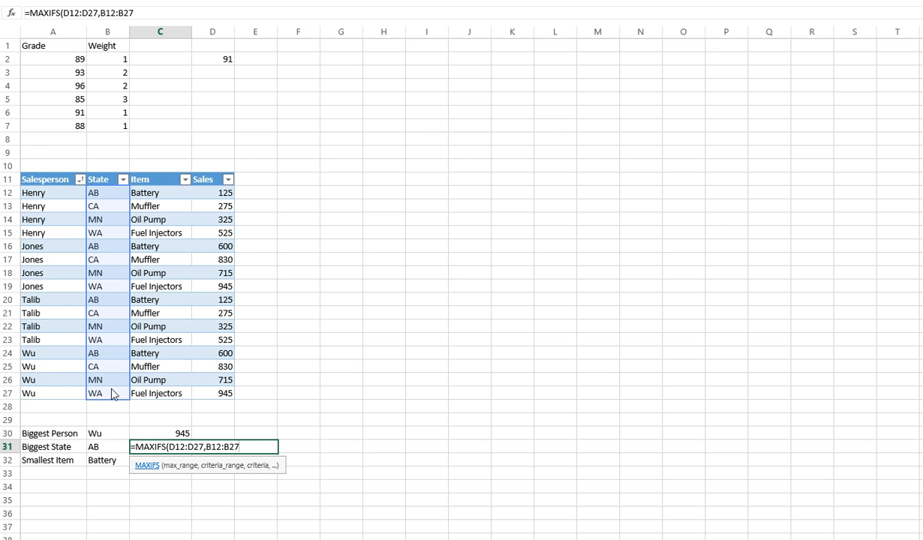
pyautogui.write(',')
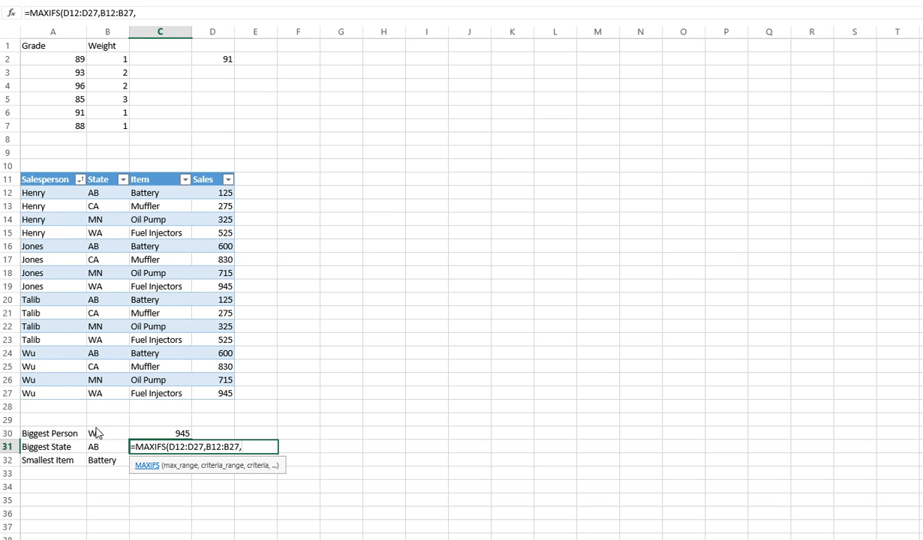
pyautogui.click(102, 452)
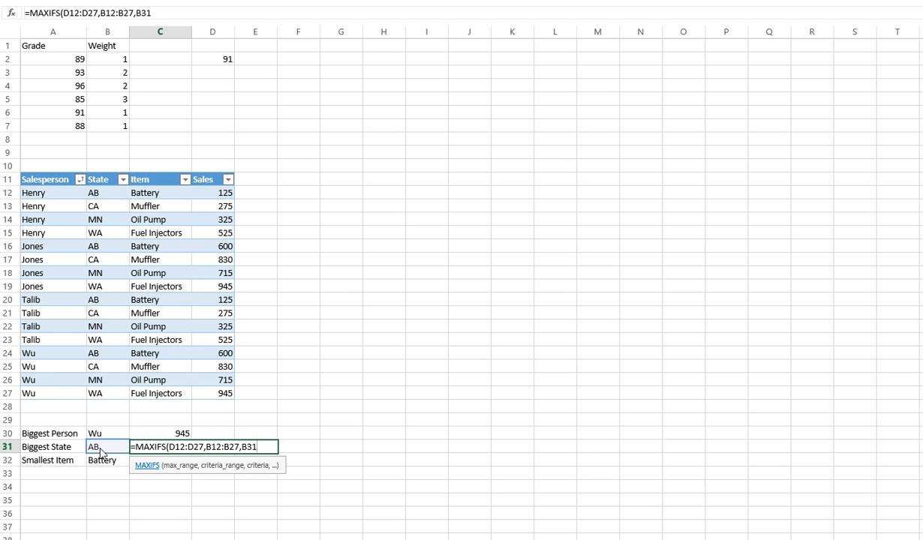
pyautogui.write(')')
pyautogui.press('Return')
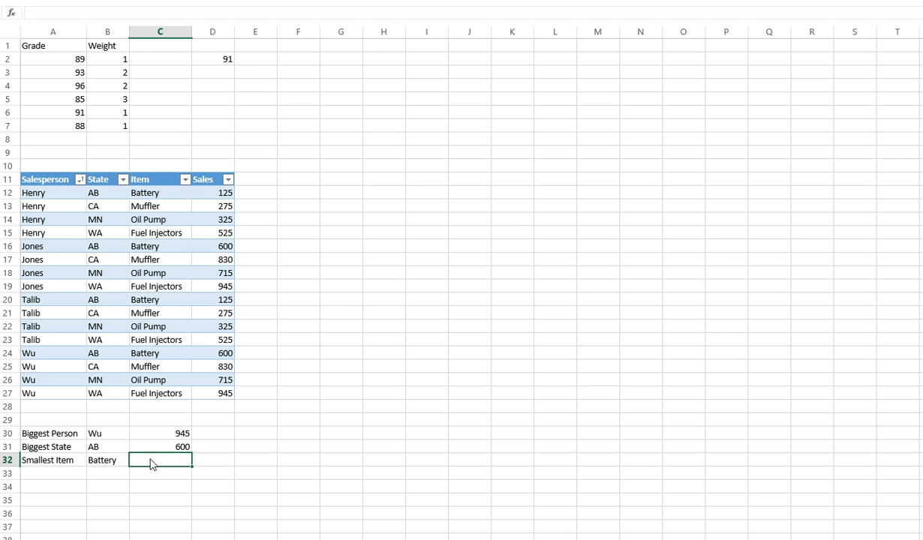
# Enter =MINIFS(D12:D27,C12:C27,B32) in cell C32 to find the Smallest Item's lowest sales value
pyautogui.write('=MINI')
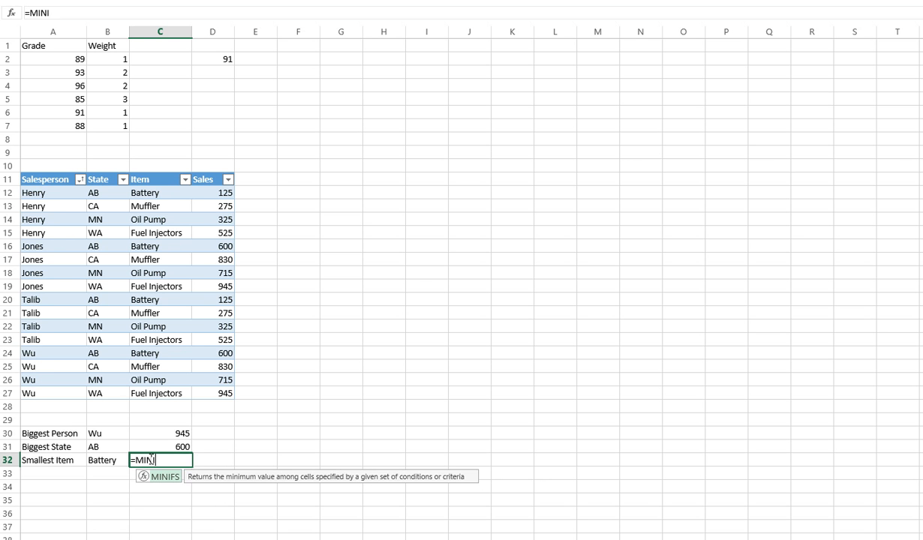
pyautogui.write('FS(')
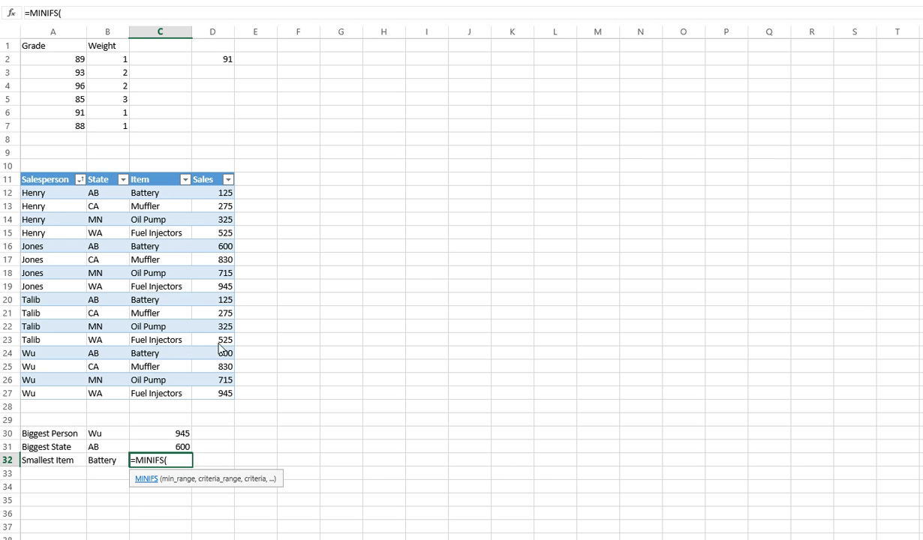
pyautogui.moveTo(215, 194); pyautogui.dragTo(219, 396)
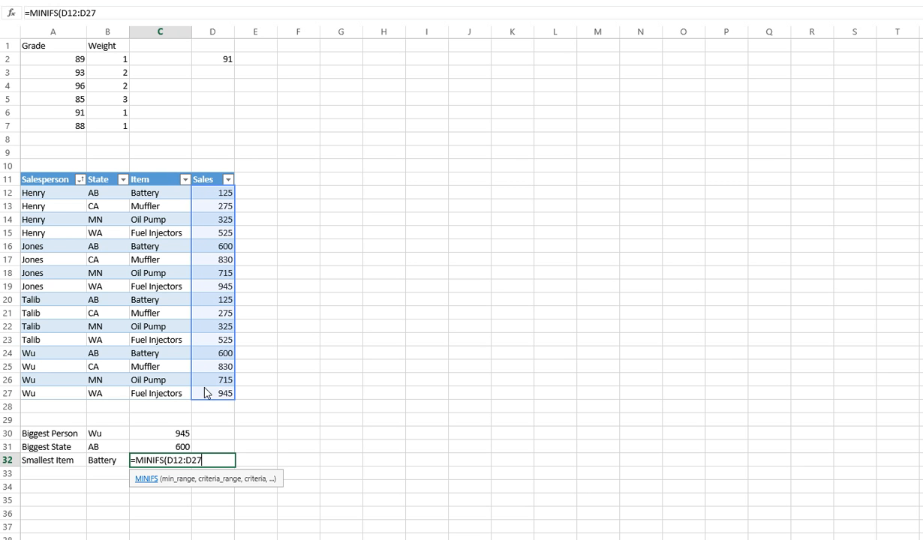
pyautogui.write(',')
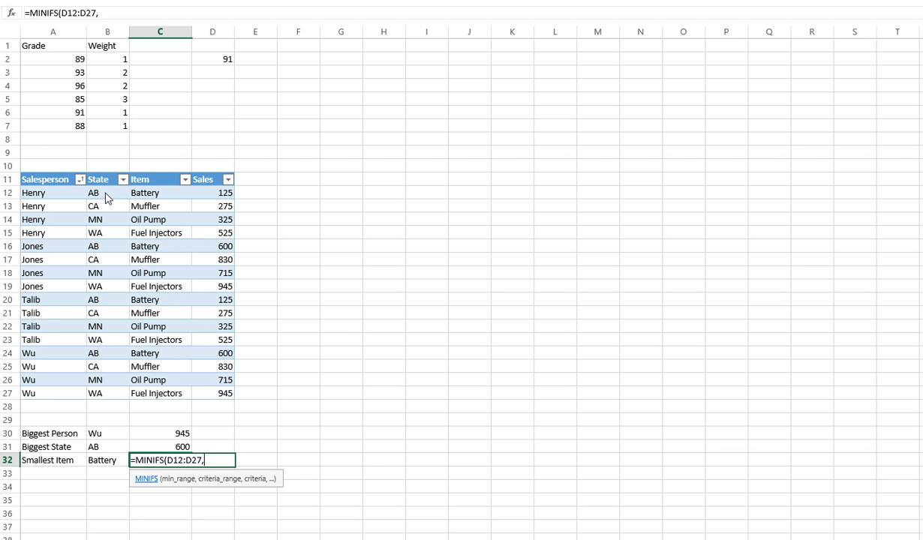
pyautogui.moveTo(144, 193); pyautogui.dragTo(165, 398)
pyautogui.write(',')
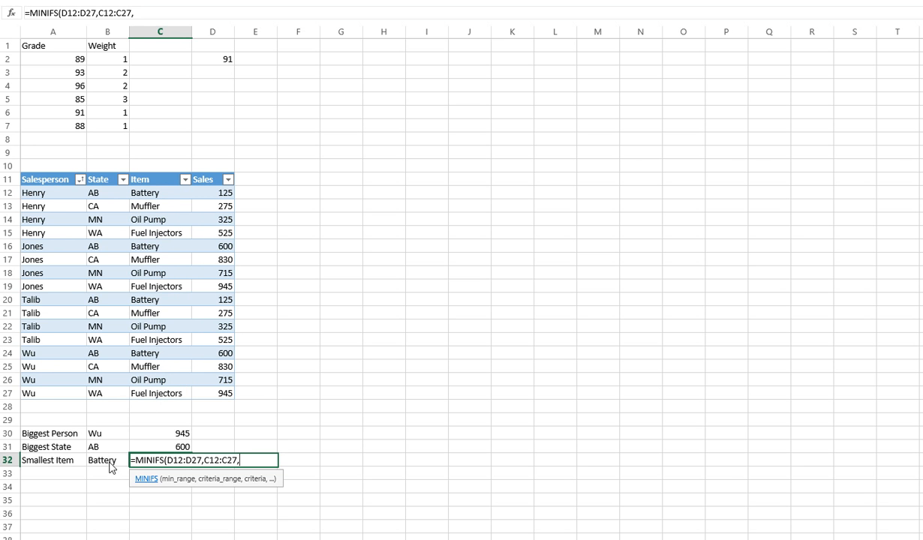
pyautogui.click(111, 468)
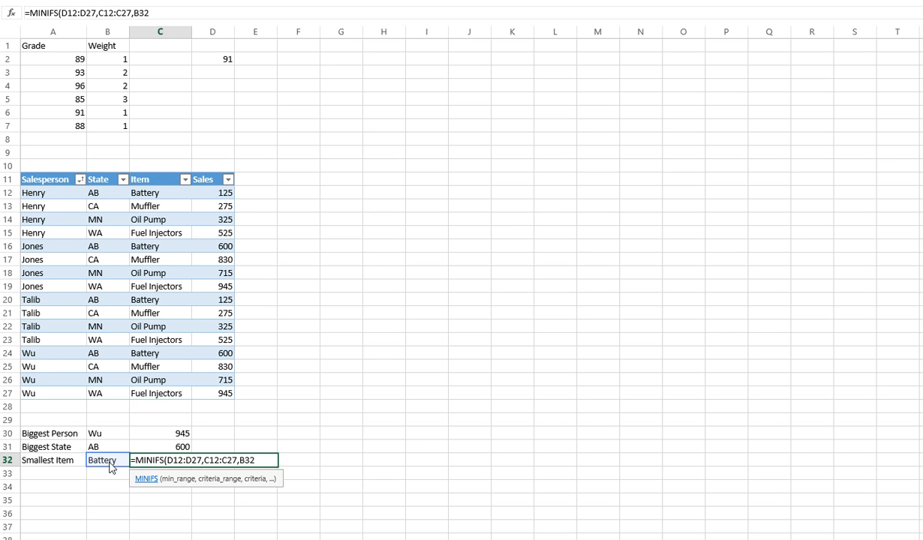
pyautogui.write(')')
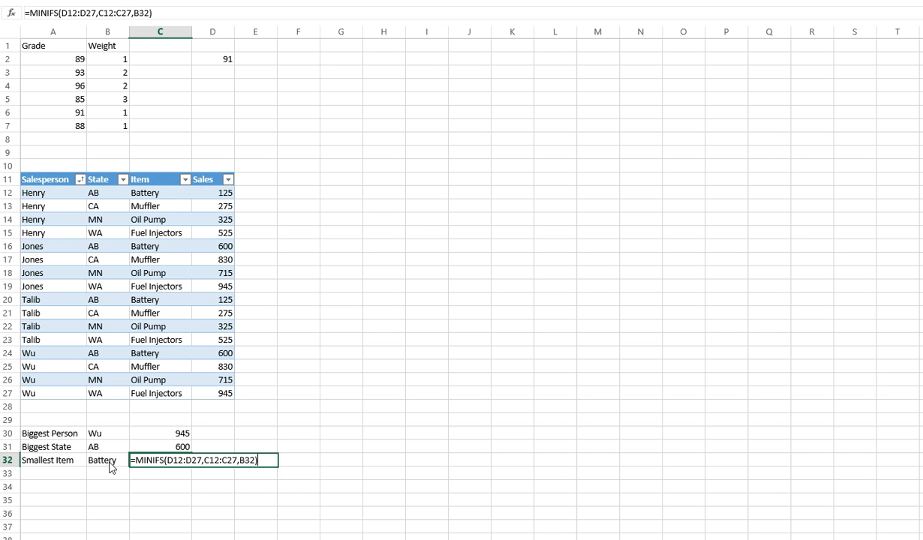
pyautogui.press('Return')
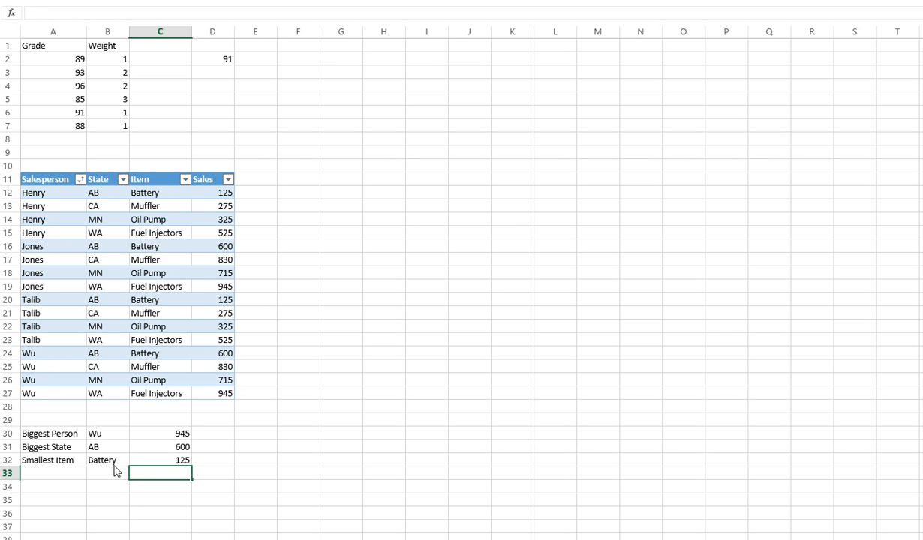
# Sort the sales table in ascending order by the State column and select the Smallest Item result in cell C32
pyautogui.click(170, 448)
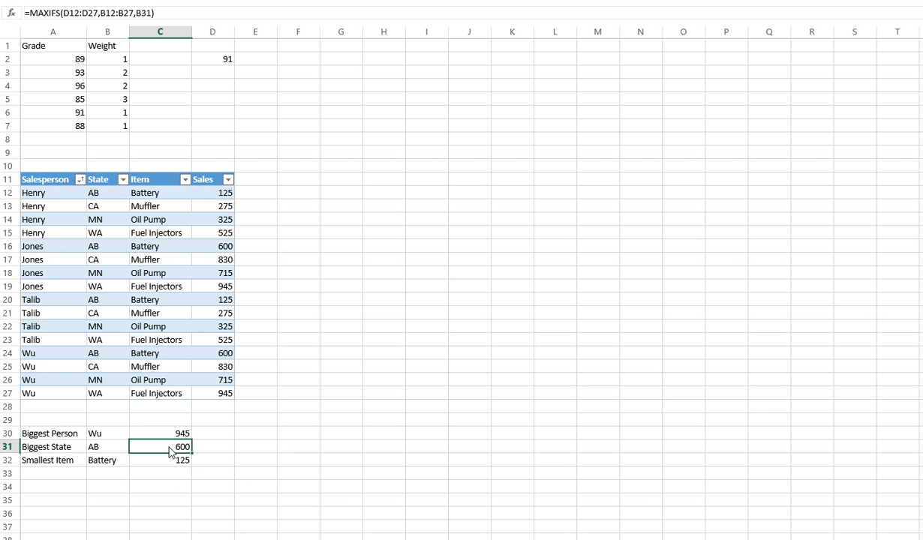
pyautogui.click(124, 181)
pyautogui.click(149, 195)
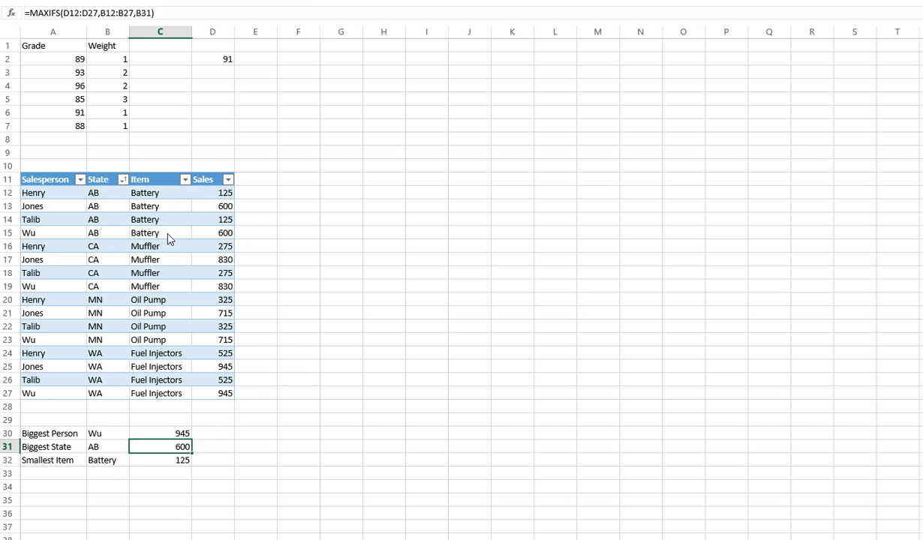
pyautogui.click(182, 463)
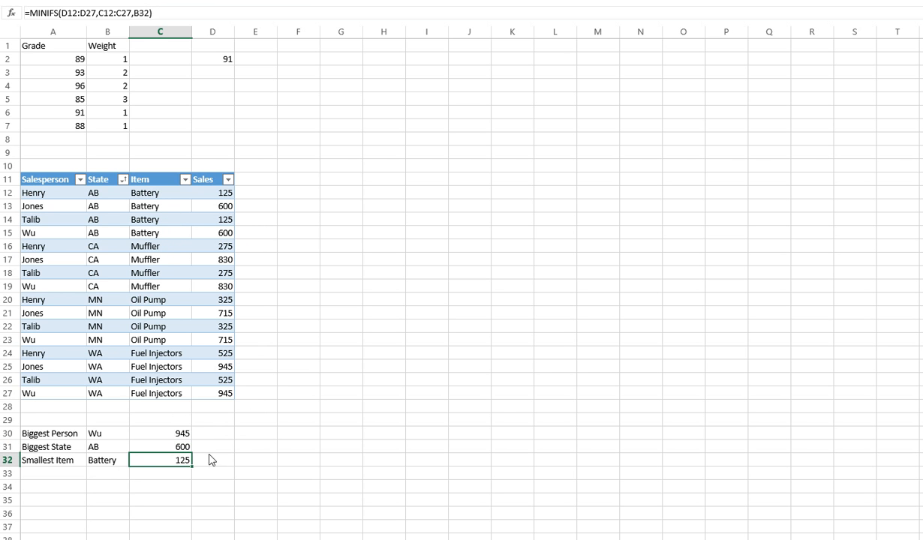